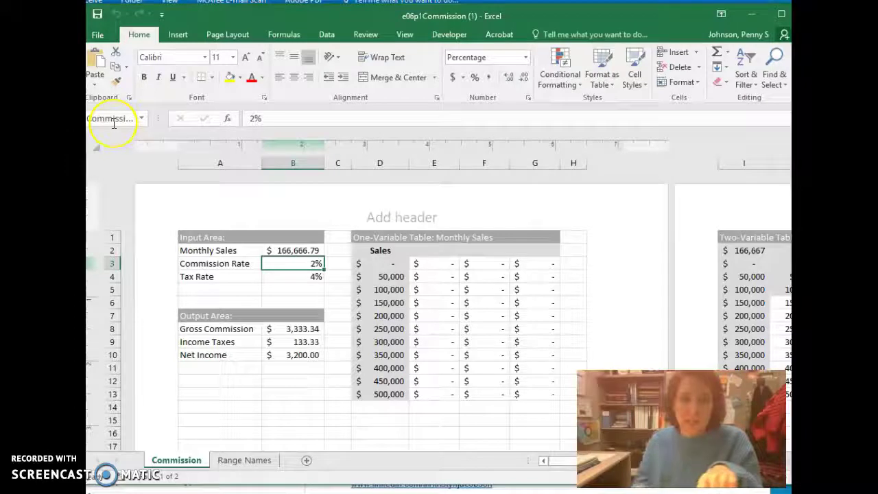
- Examine the input and output cells in column B and the header cells E2, F2 and G2 of the one-variable table
key("Down")
key("Down")
key("Down")
key("Down")
key("Down")
key("Down")
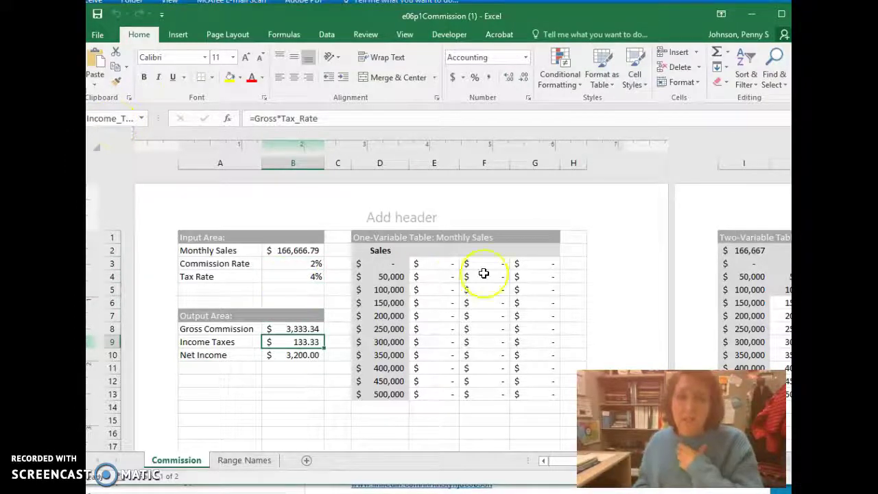
left_click(430, 288)
left_click(438, 249)
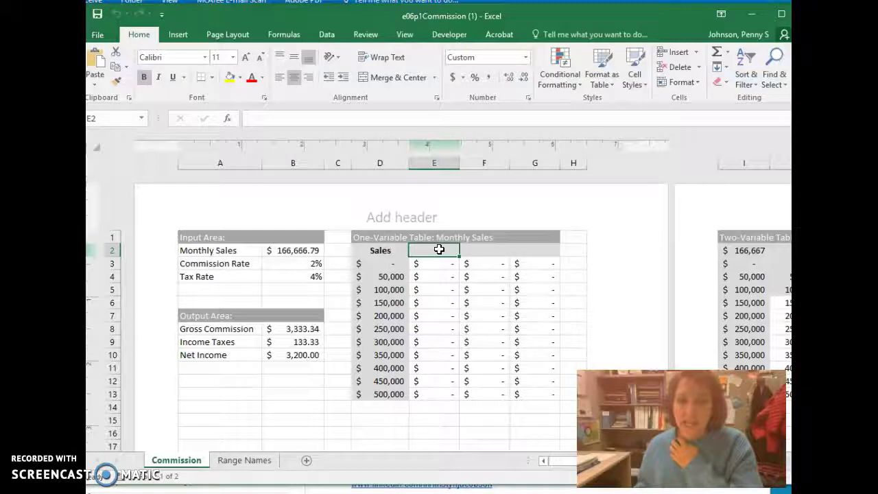
left_click(486, 250)
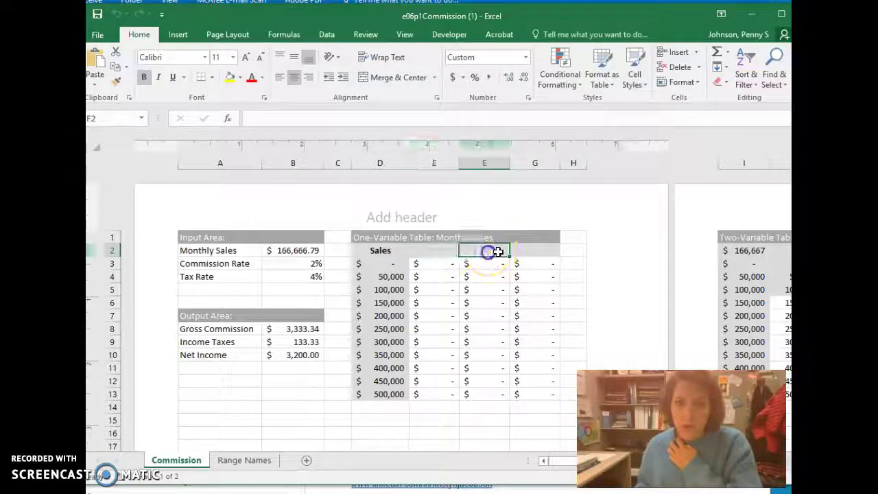
left_click(543, 252)
left_click(450, 254)
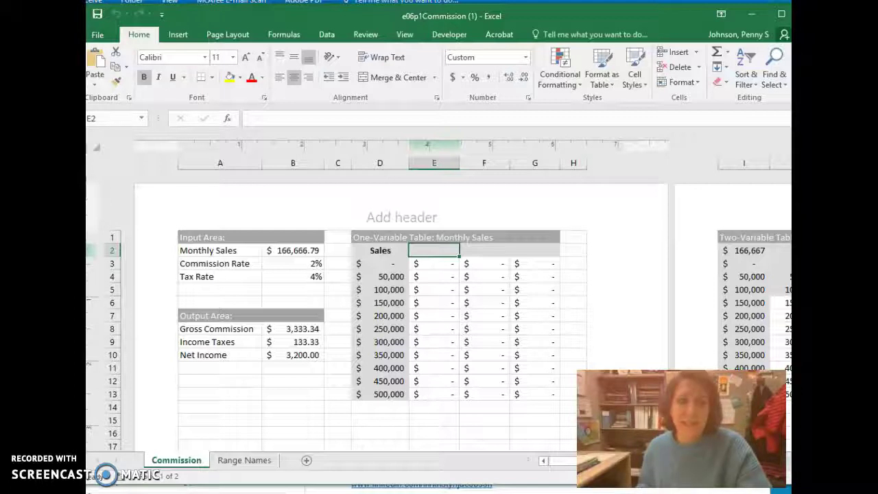
key("super")
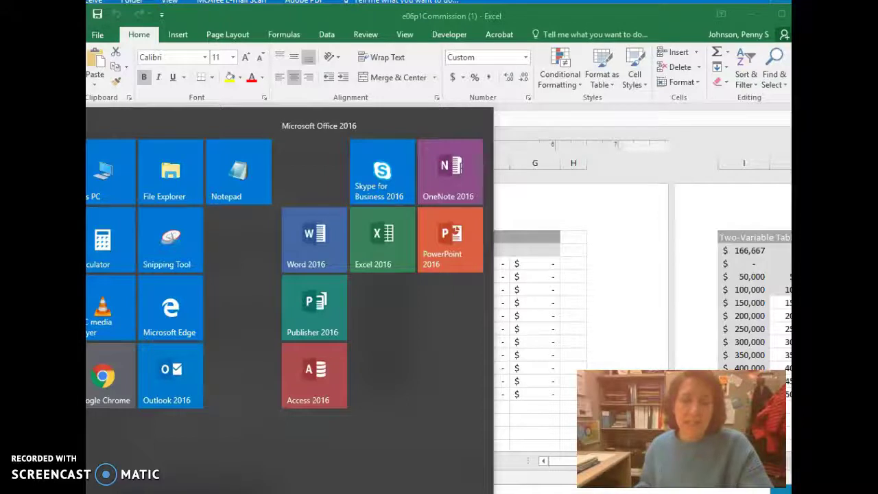
right_click(87, 206)
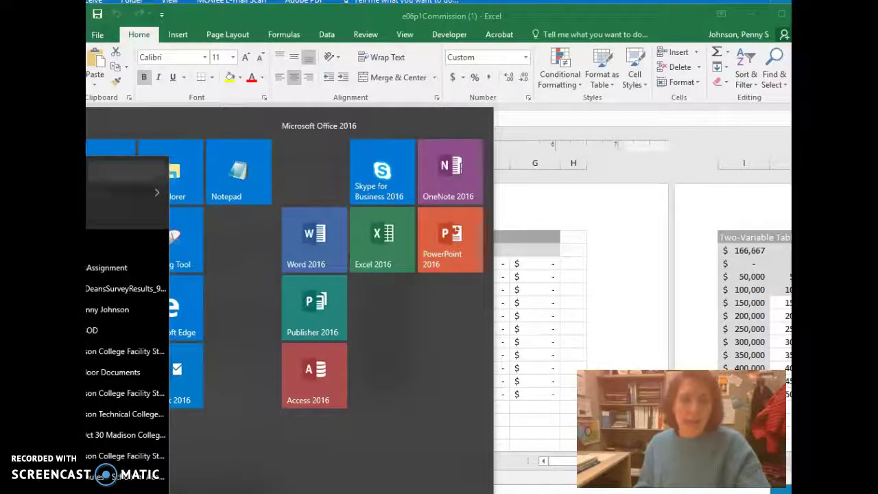
key("Escape")
key("Escape")
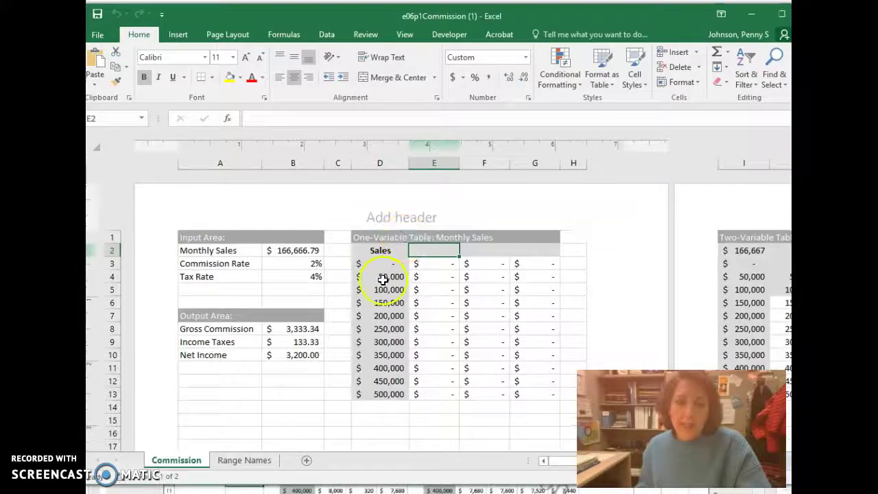
- Examine the series of Sales substitution values in column D of the one-variable table
left_click(383, 277)
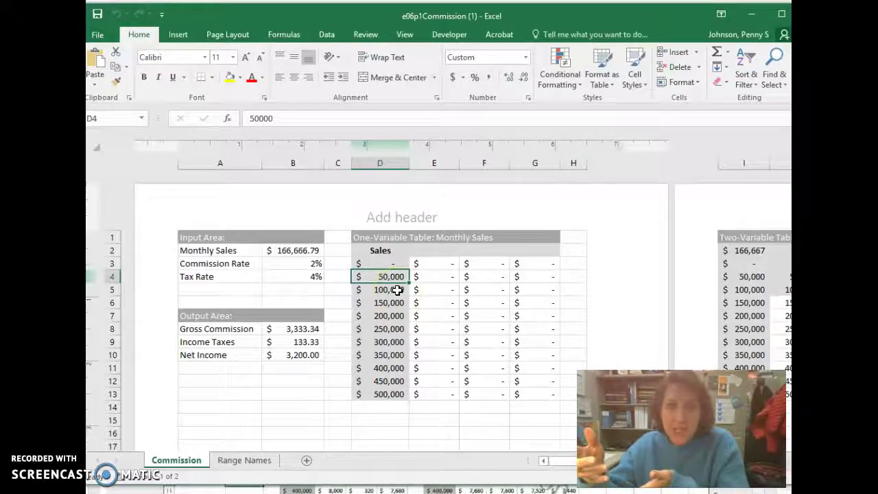
key("Down")
key("Down")
key("Down")
key("Down")
key("Down")
key("Down")
key("Down")
key("Down")
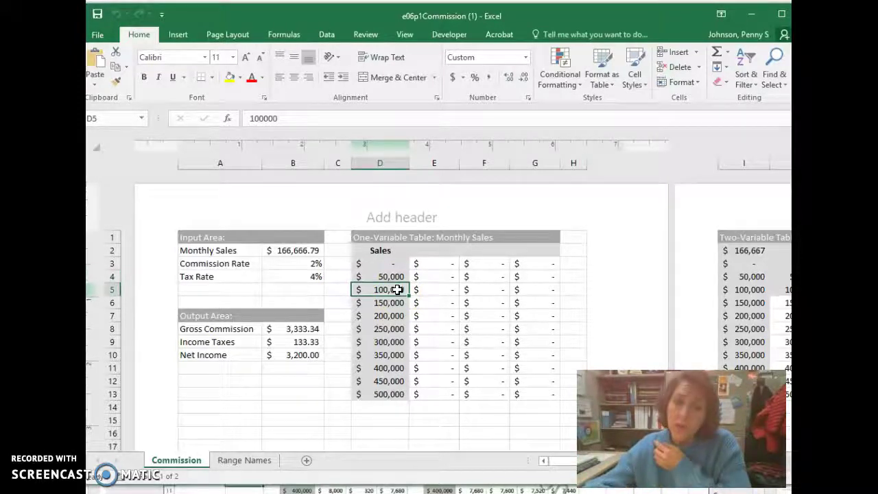
key("Down")
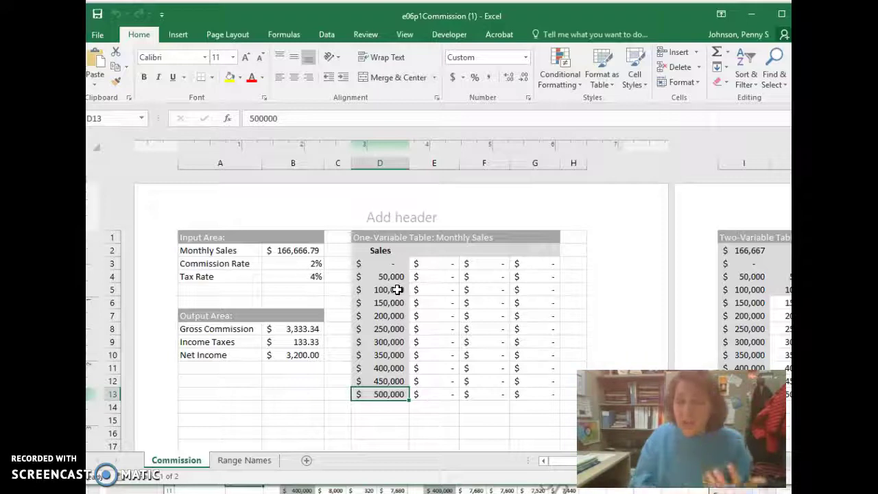
key("Down")
key("Up")
key("Up")
key("Up")
key("Up")
key("Up")
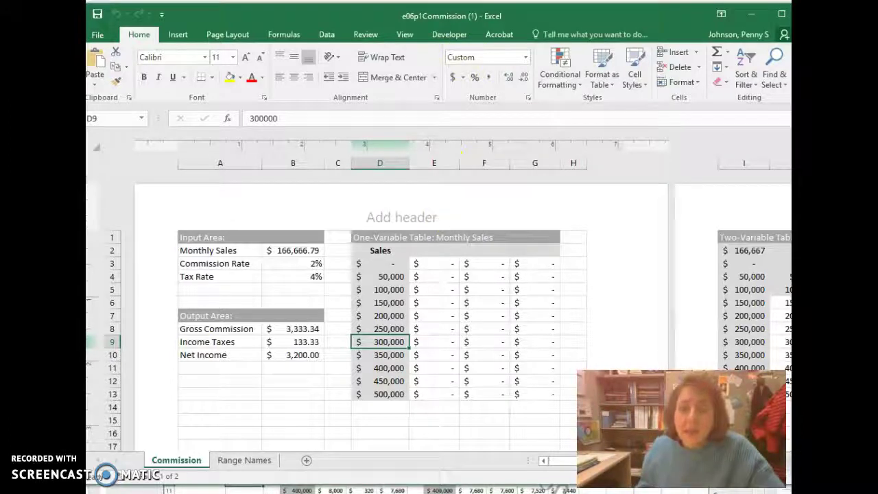
- Switch to the Acrobat exercise PDF and read the Monthly Commission instructions for the formula references and data tables
key("alt+Tab")
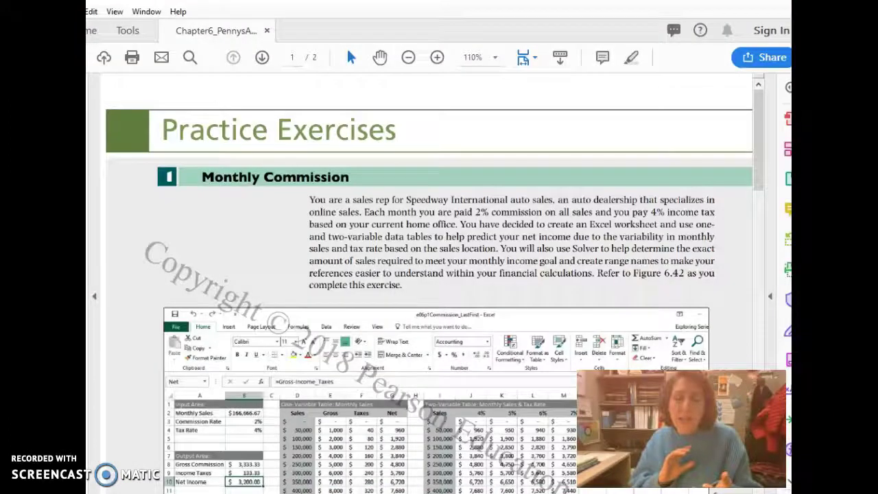
scroll(456, 153, "down", 10)
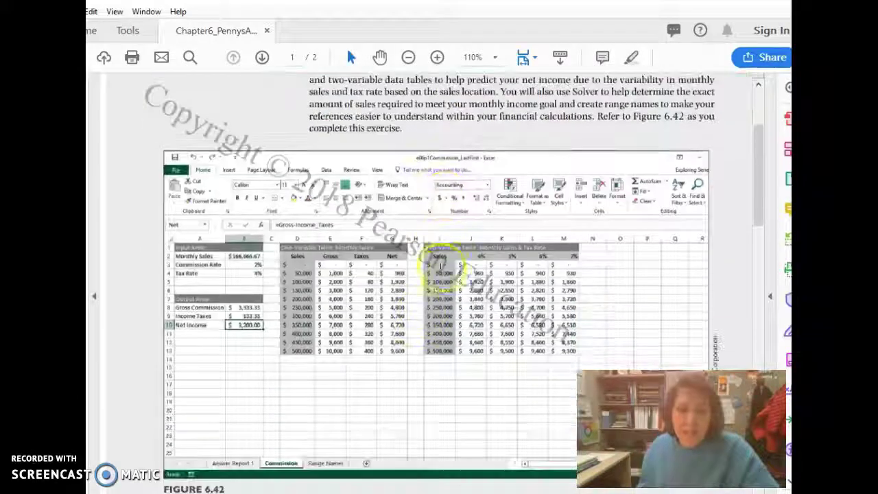
scroll(409, 335, "down", 6)
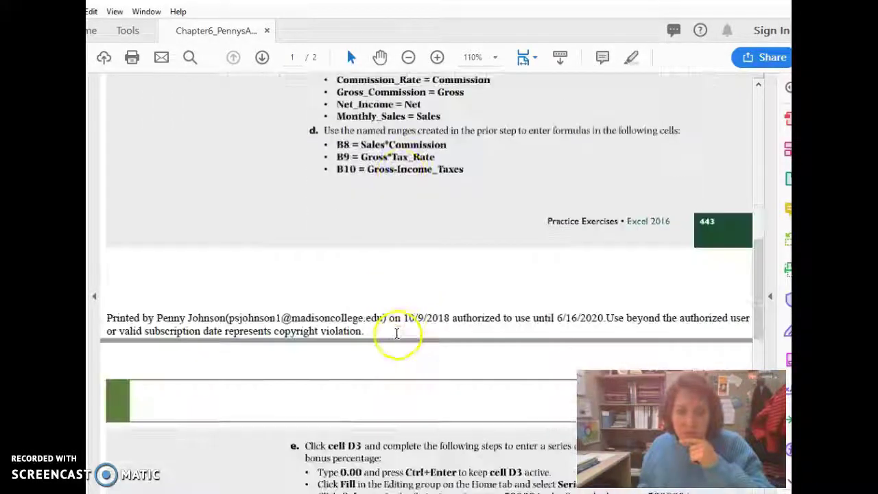
scroll(396, 333, "down", 8)
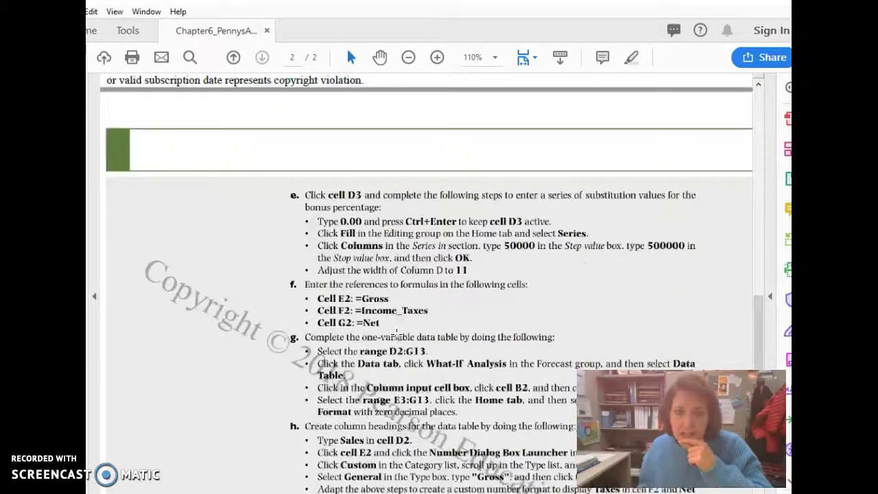
scroll(396, 334, "down", 8)
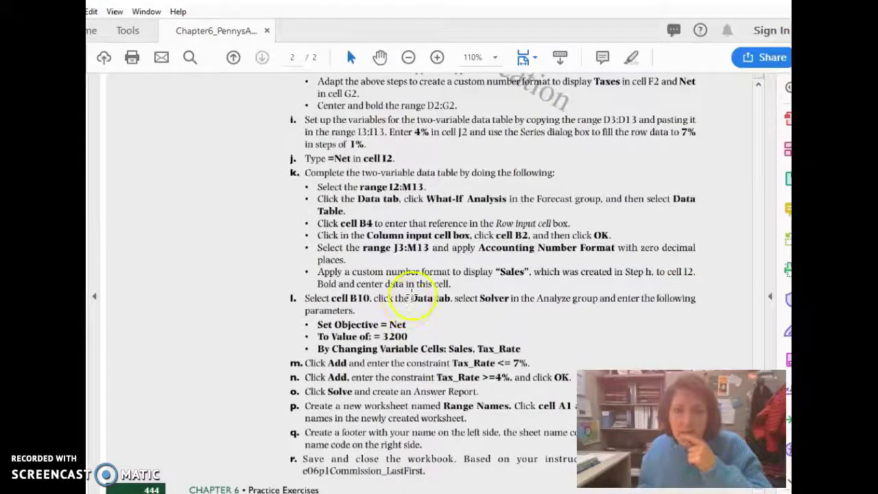
left_click(408, 299)
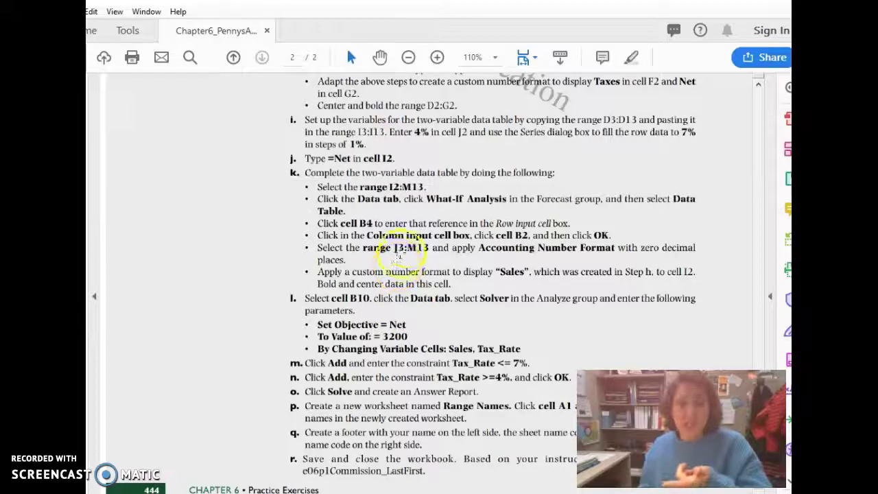
scroll(410, 248, "up", 4)
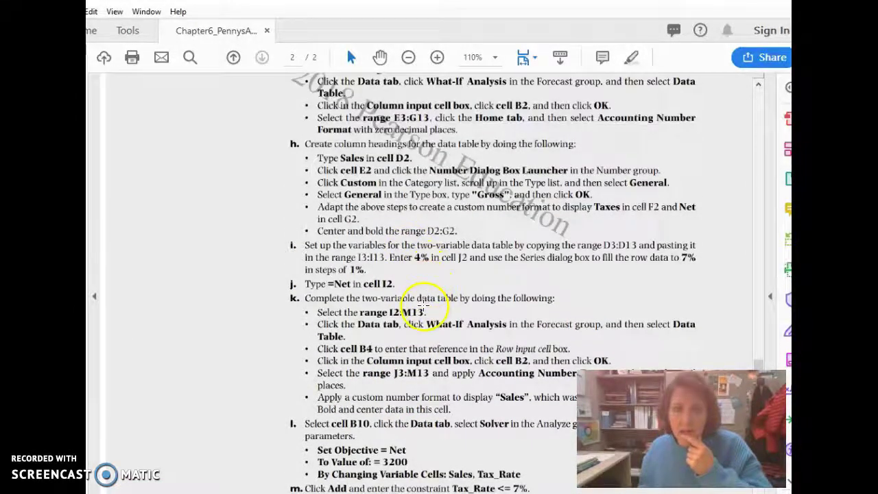
scroll(425, 230, "up", 3)
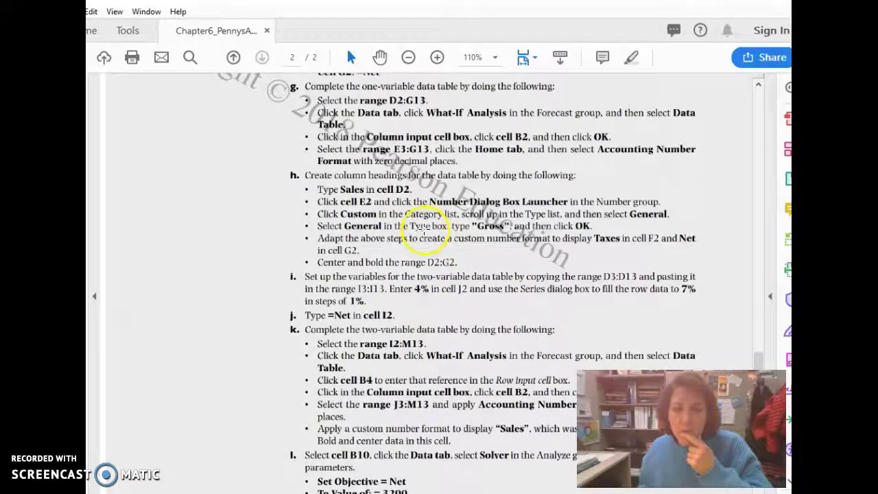
scroll(417, 231, "up", 2)
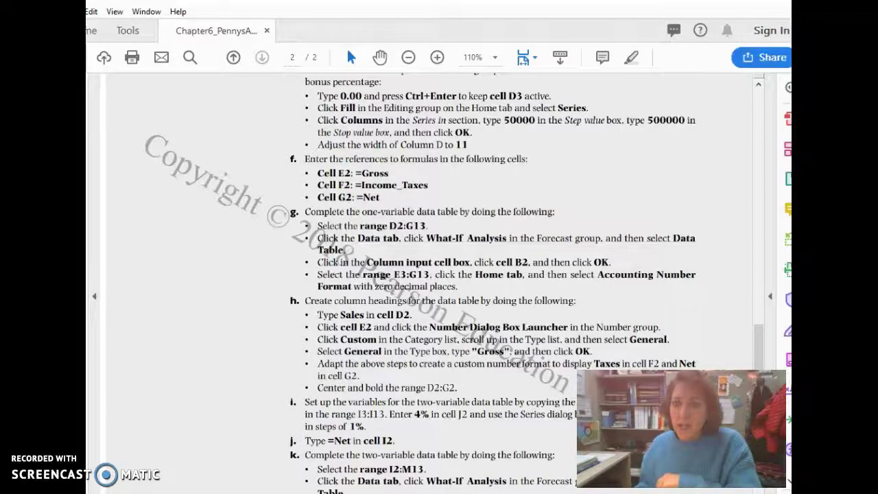
- Switch back to the Excel workbook and enter the formula =Gross in cell E2 of the one-variable table
key("alt+Tab")
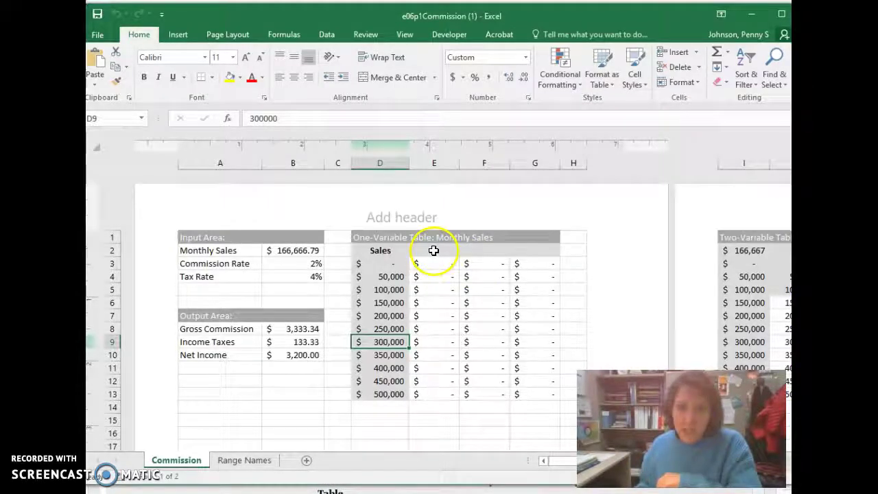
left_click(433, 250)
type("=")
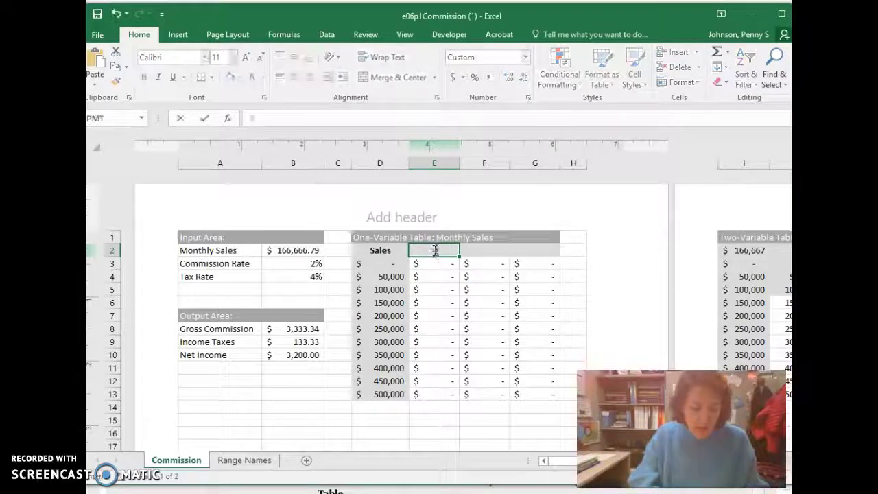
type("gr")
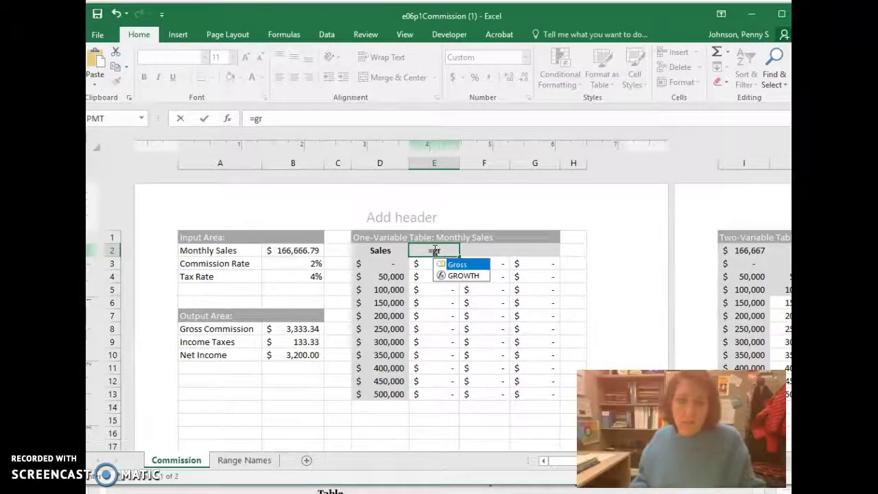
key("Tab")
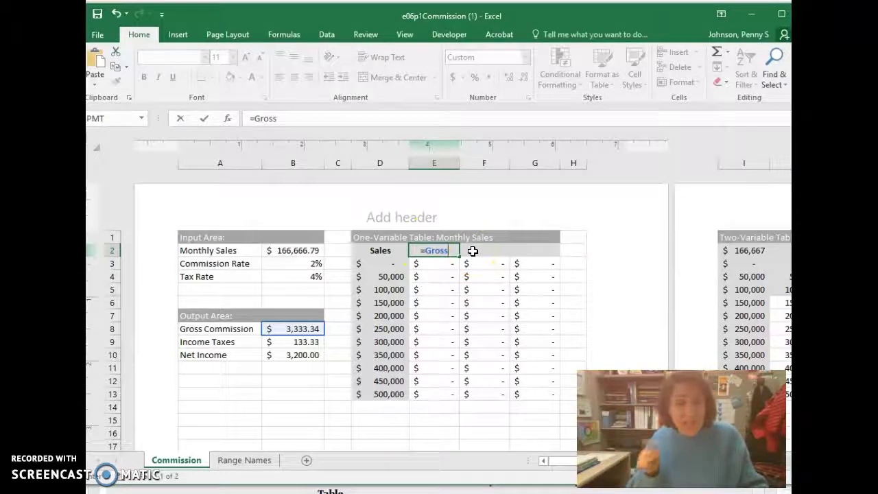
key("Tab")
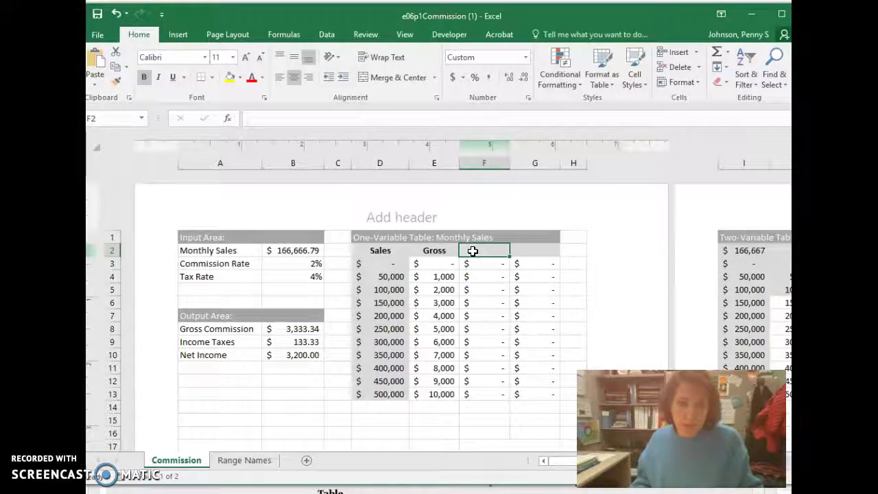
- Check the reference for cell F2 in the exercise PDF and enter =Income_Taxes there in the Excel workbook
key("alt+Tab")
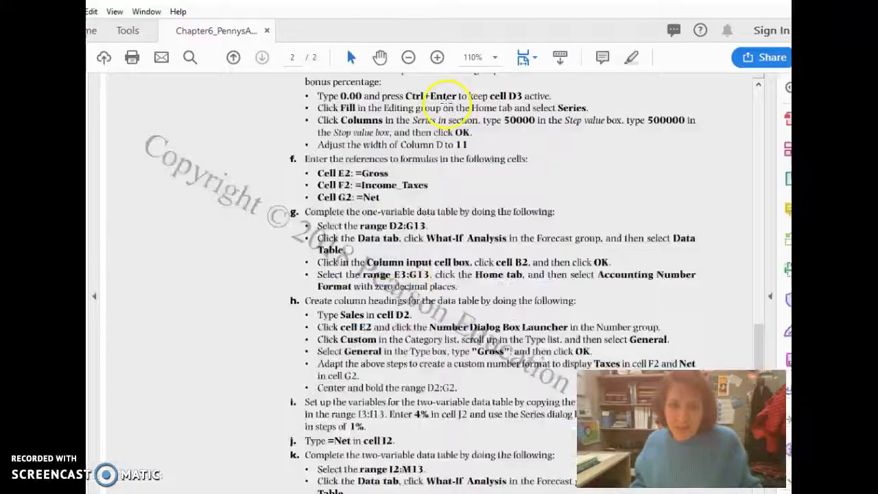
key("alt+Tab")
type("=in")
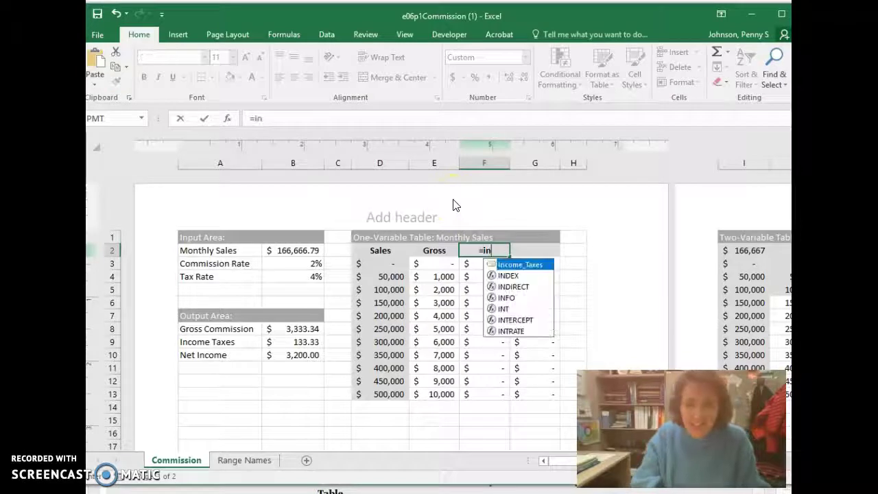
double_click(541, 264)
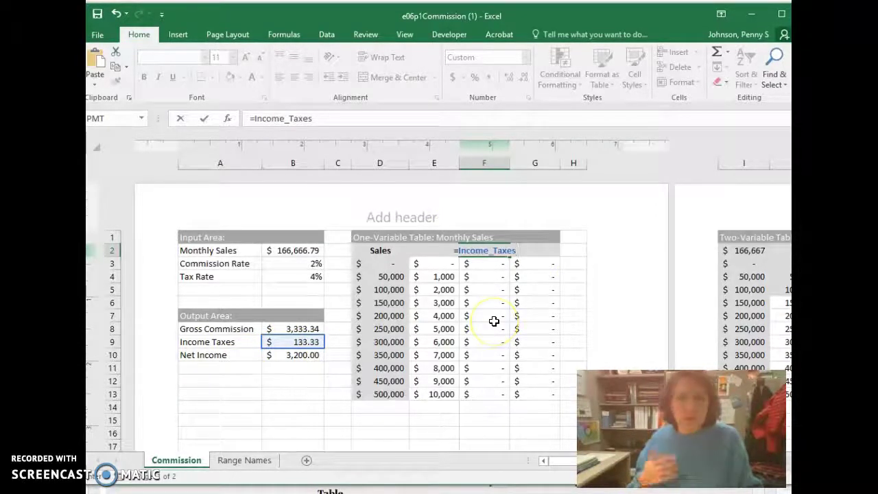
key("Tab")
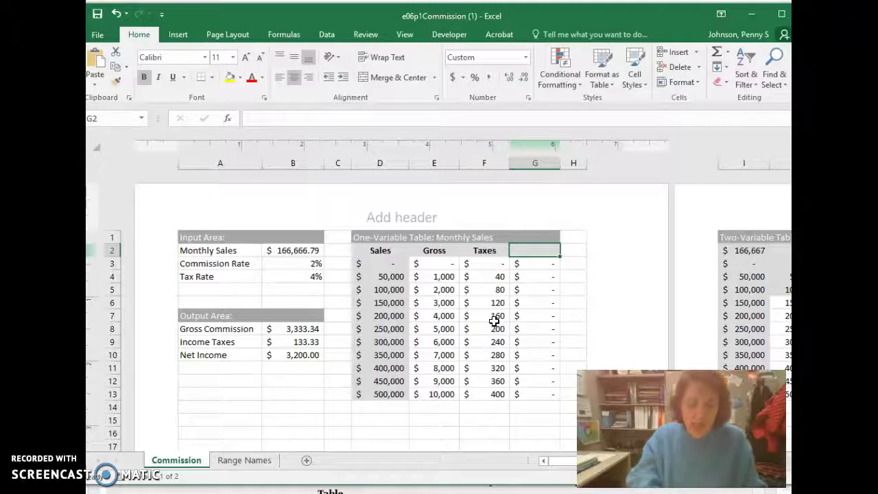
- Enter the formula =Net in cell G2 of the Excel workbook, checking its reference in the exercise PDF
type("=")
key("alt+Tab")
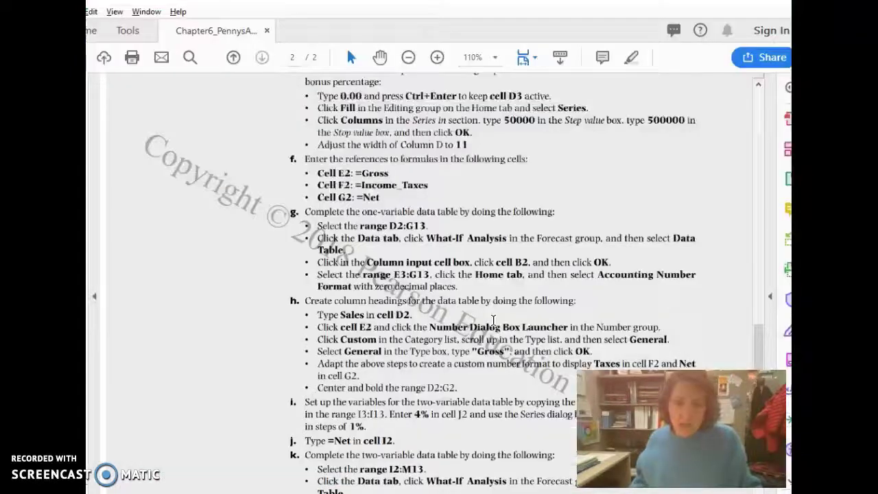
key("alt+Tab")
type("net")
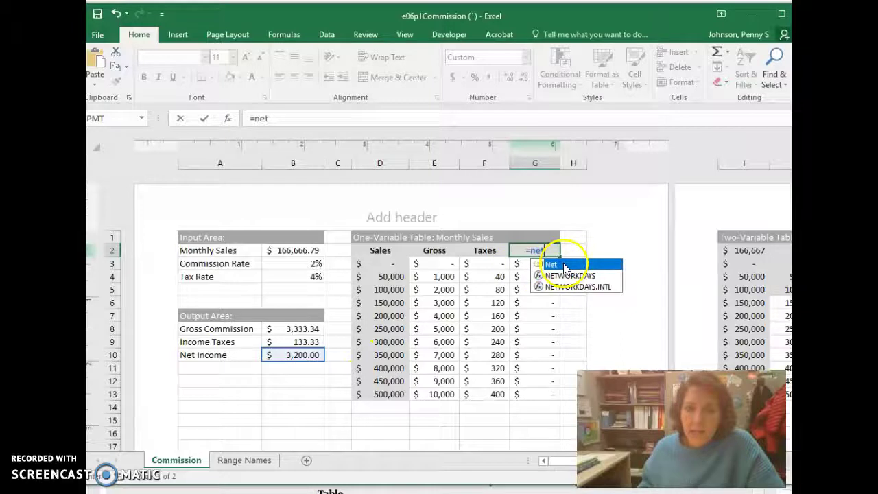
double_click(564, 265)
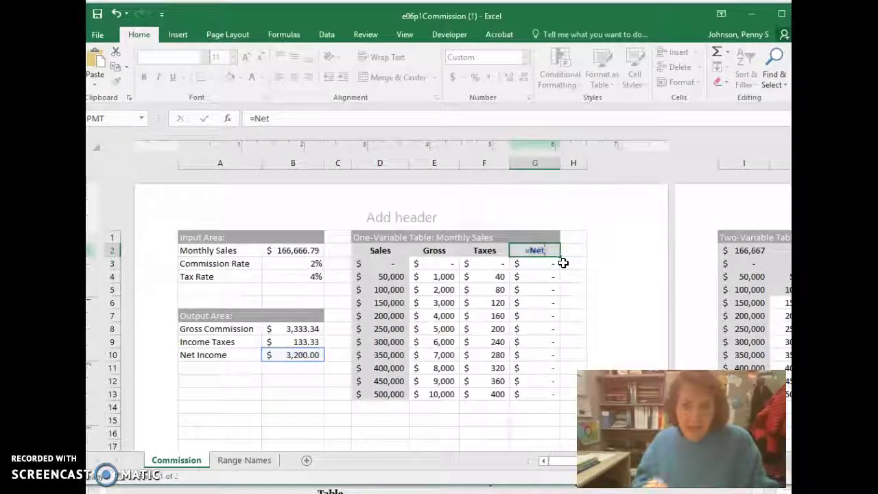
key("Tab")
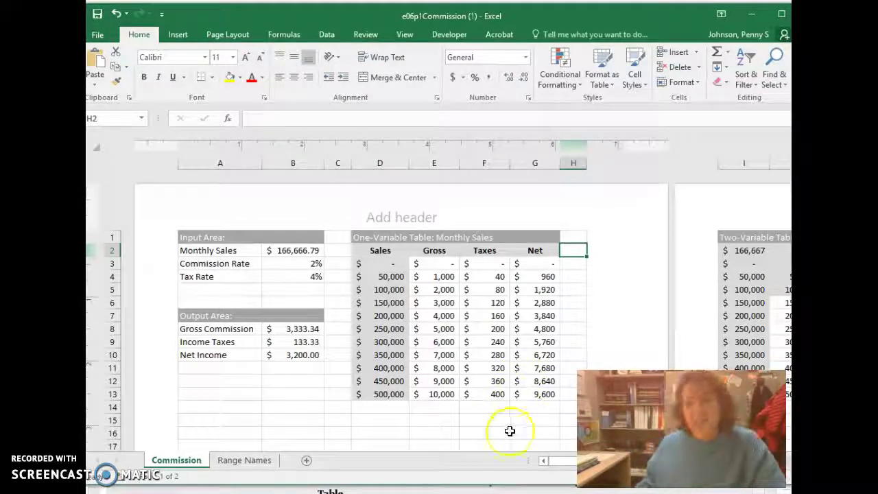
- Enter the tax rates 5%, 6% and 7% in cells K2, L2 and M2 of the two-variable table
left_click_drag(559, 461, 583, 460)
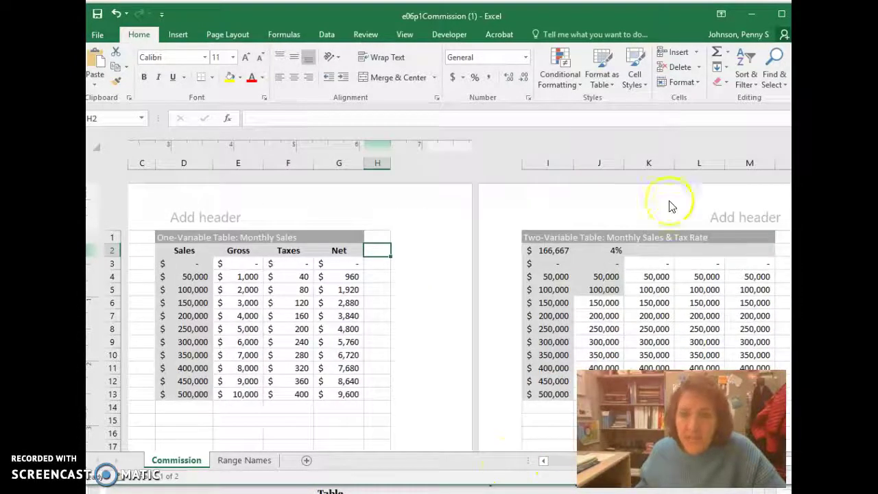
left_click(635, 249)
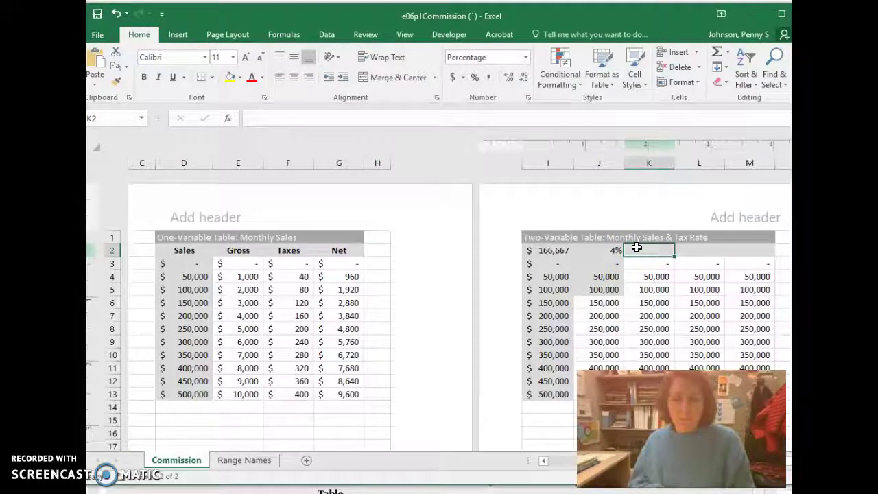
left_click(611, 250)
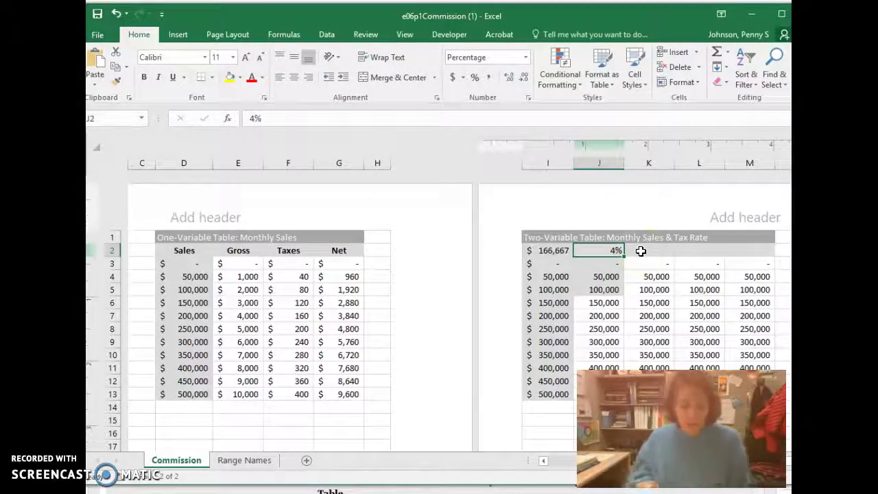
left_click(641, 251)
type("5%")
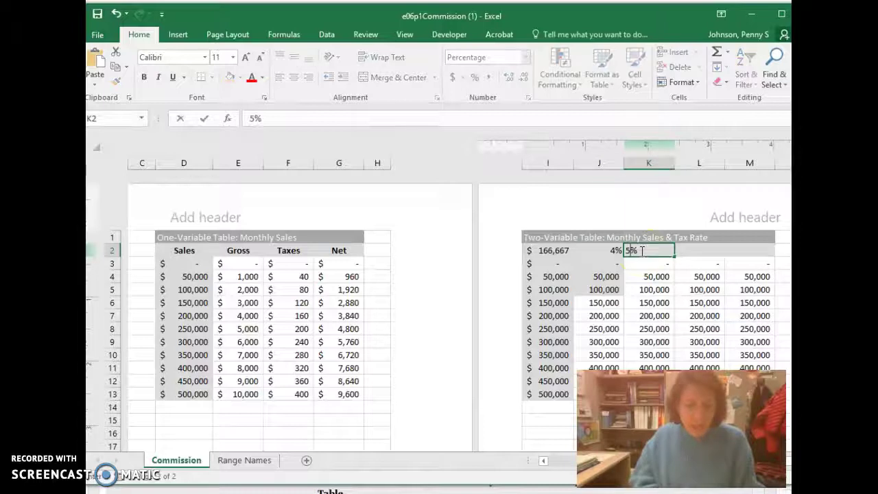
key("Tab")
type("6%")
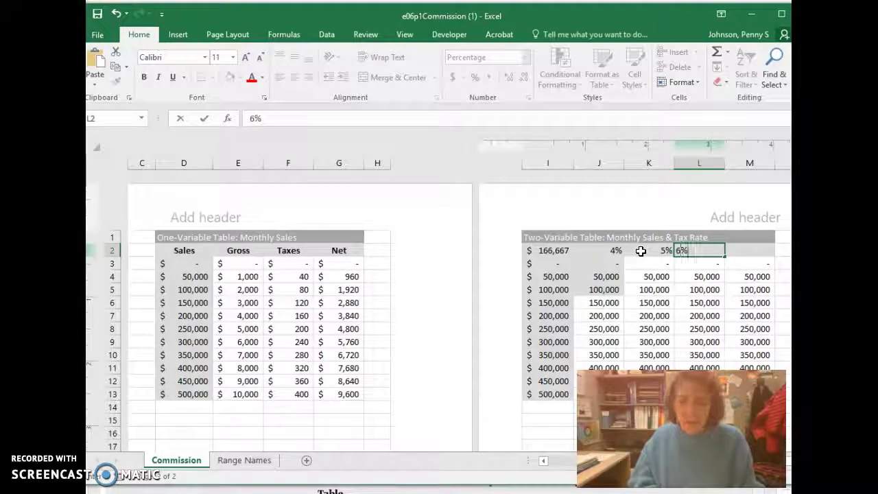
key("Tab")
type("7%")
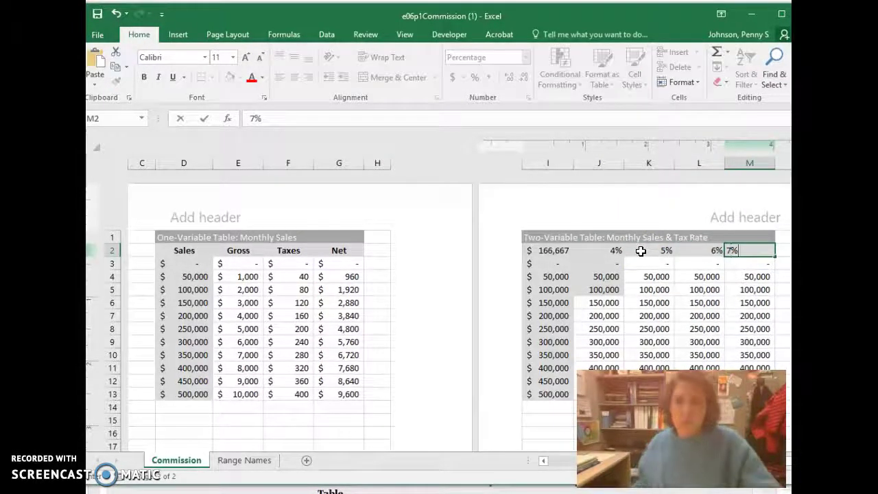
key("Tab")
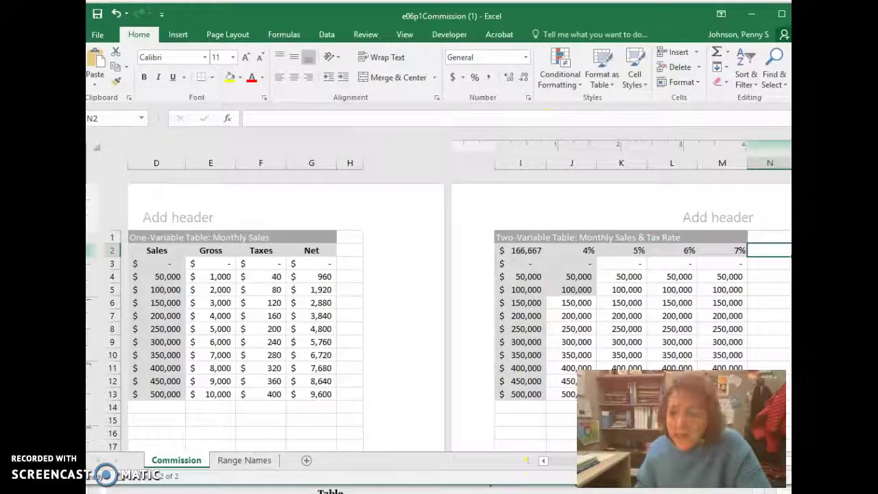
- Clear the existing data table results from the range J3:M13
scroll(527, 460, "right", 3)
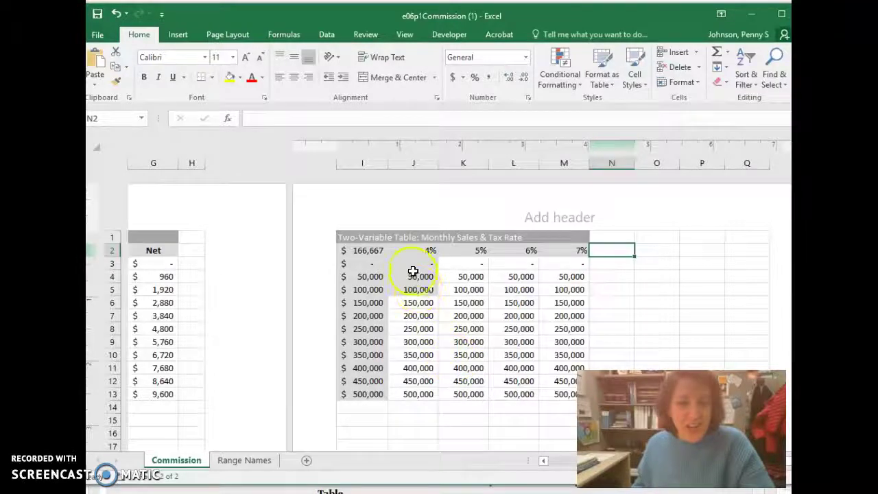
left_click_drag(408, 265, 557, 401)
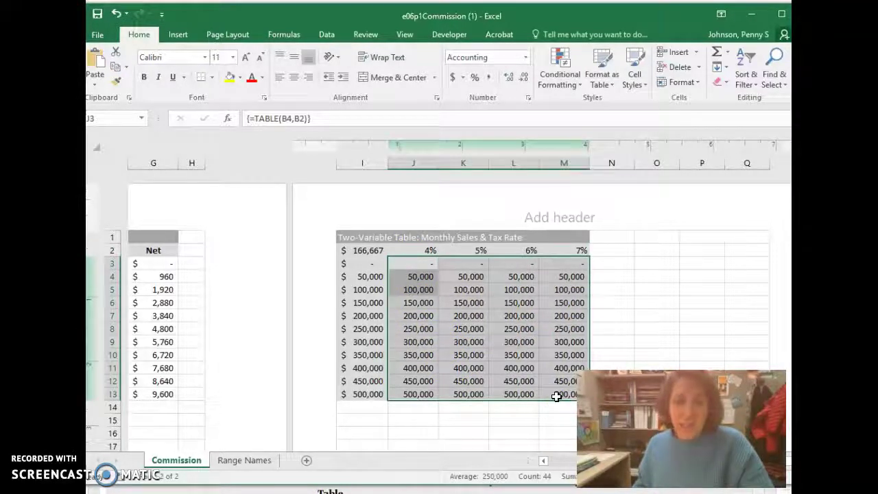
key("Delete")
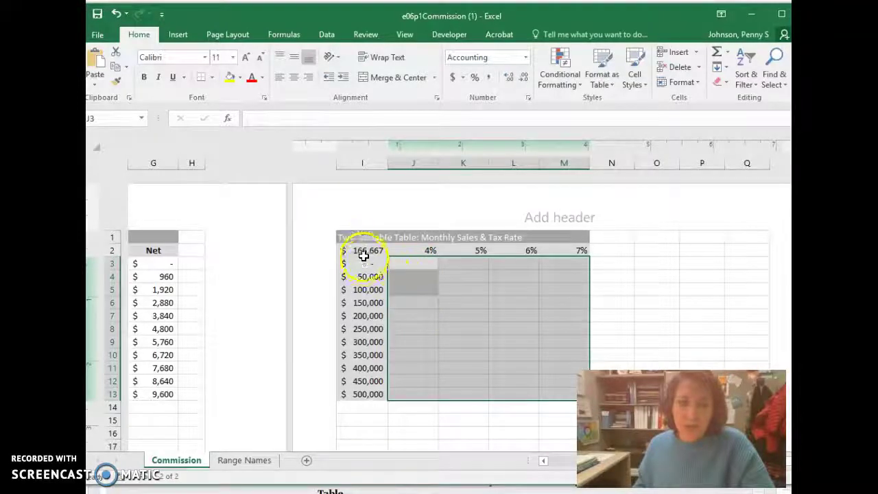
- Check the reference for cell I2 in the exercise PDF and change its formula to =Net in the Excel workbook
left_click(363, 252)
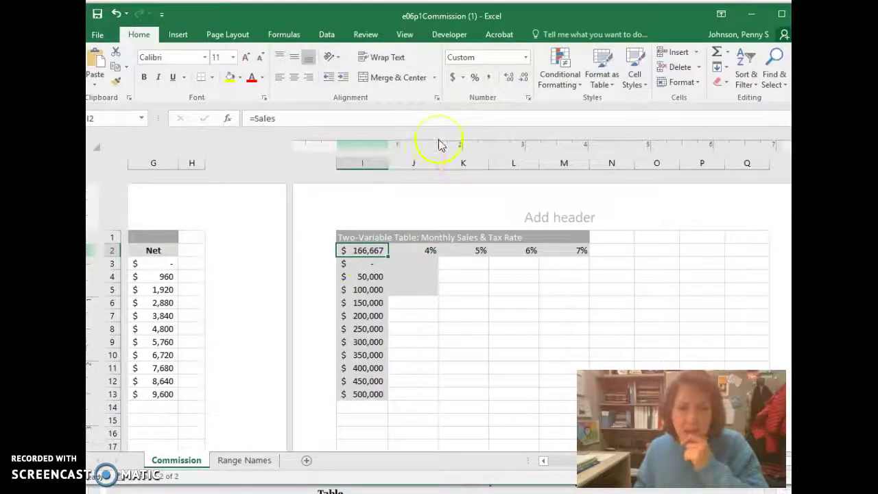
key("alt+Tab")
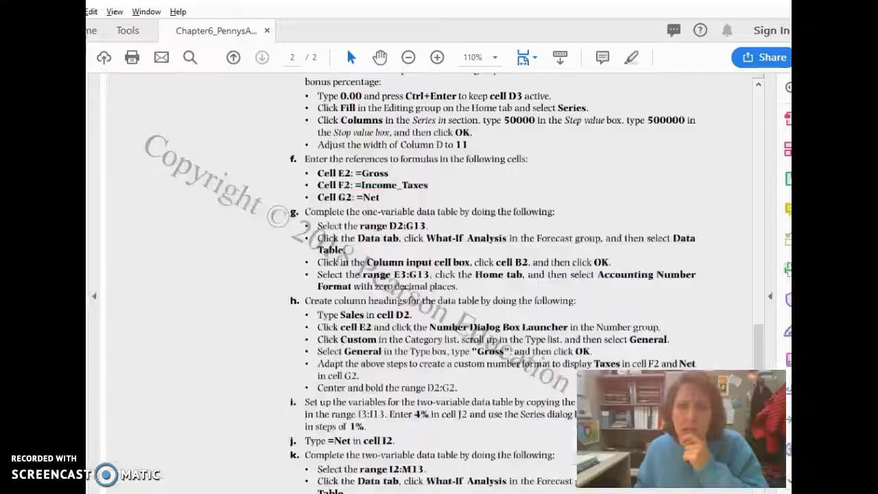
scroll(354, 411, "down", 4)
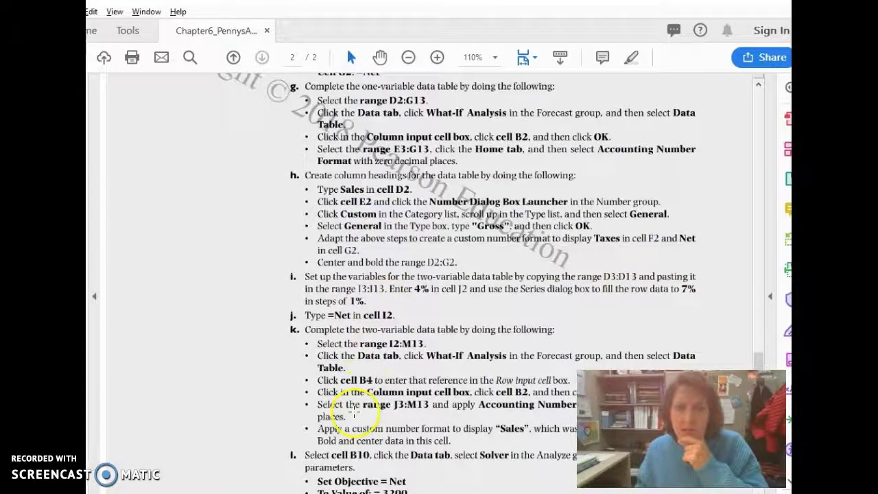
scroll(351, 417, "down", 1)
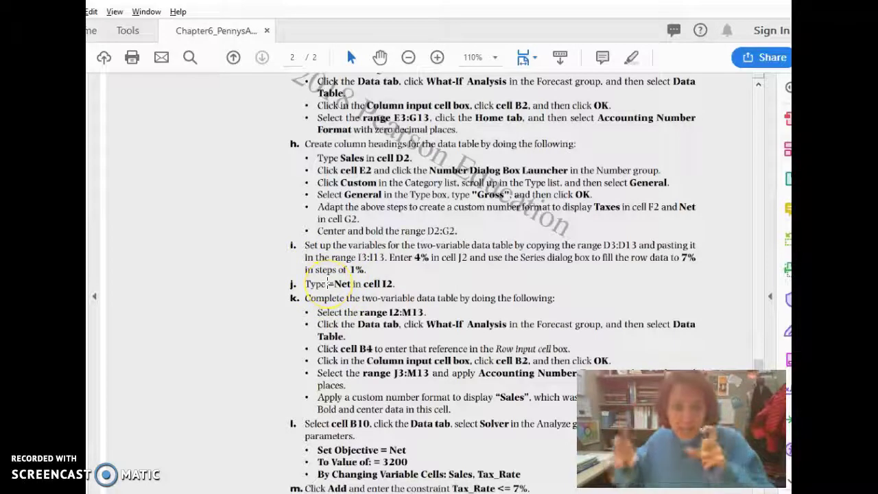
key("alt+Tab")
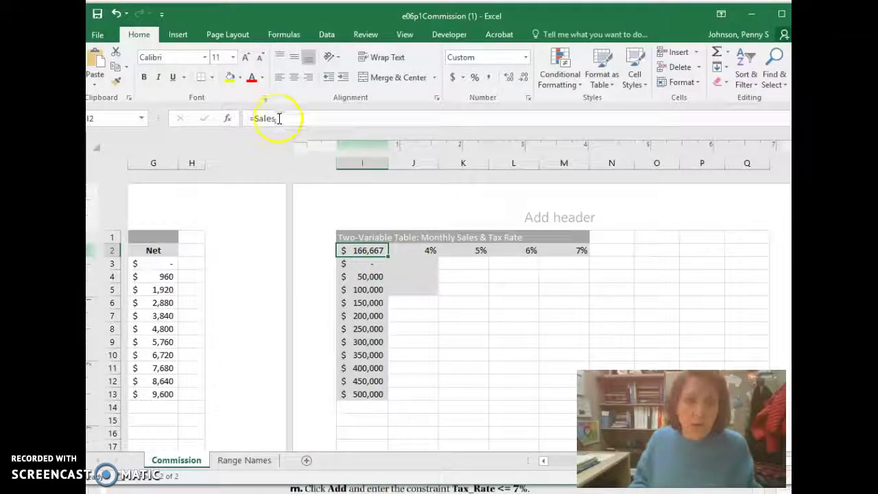
left_click_drag(275, 118, 253, 118)
type("Net")
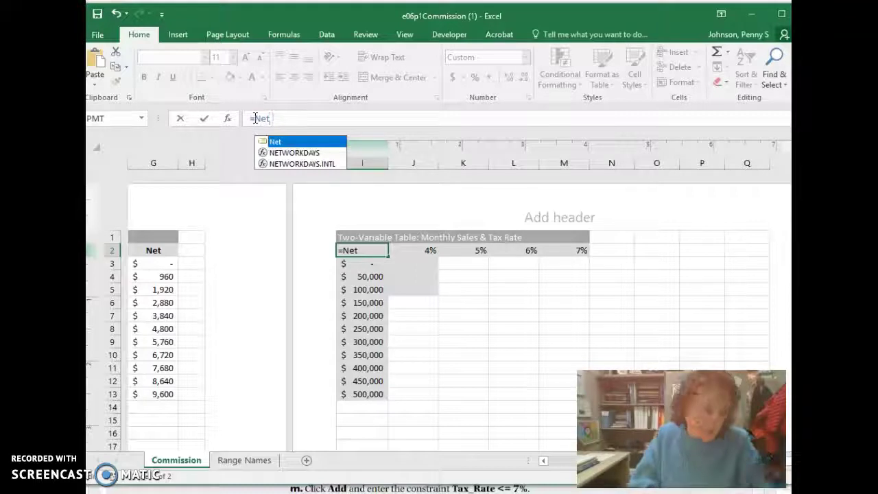
key("Return")
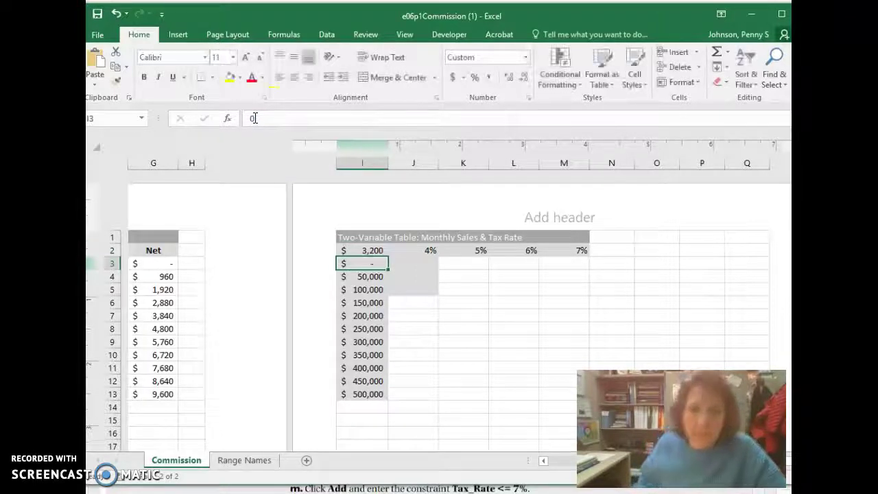
- Select I2:M13, read the two-variable data table instructions in the exercise PDF and return to the Excel workbook
left_click_drag(372, 250, 551, 396)
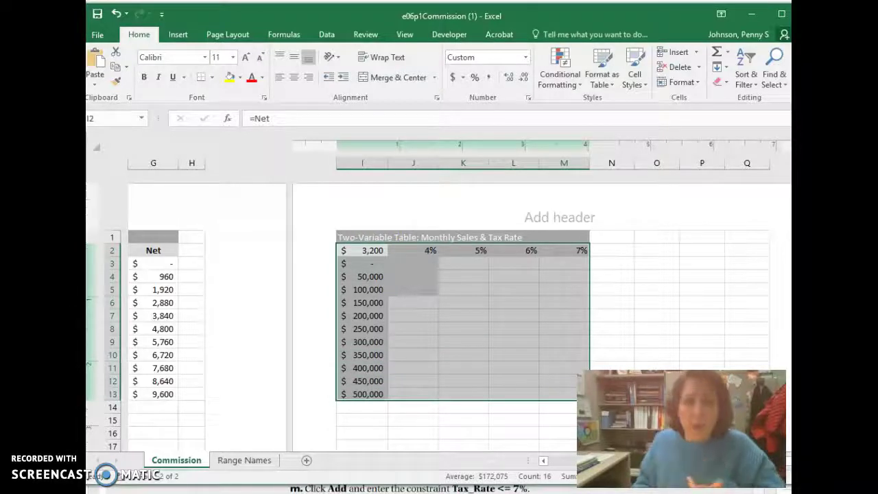
key("alt+Tab")
scroll(395, 278, "down", 1)
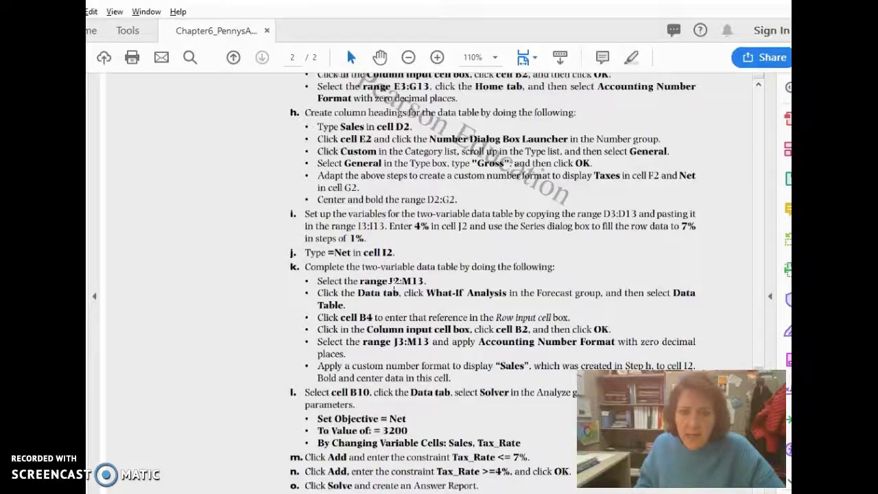
scroll(392, 281, "down", 1)
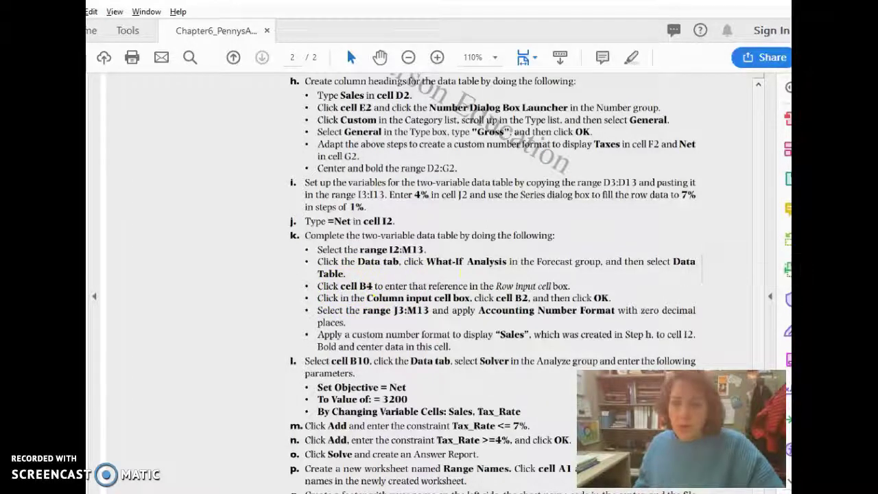
key("alt+Tab")
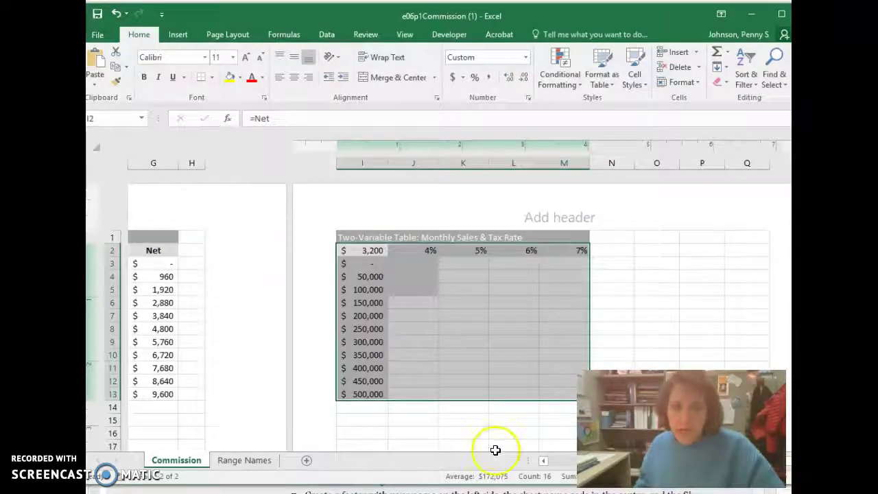
- Switch the Commission sheet to Normal view and set its zoom to 75%, showing the sheet from column A
left_click(404, 35)
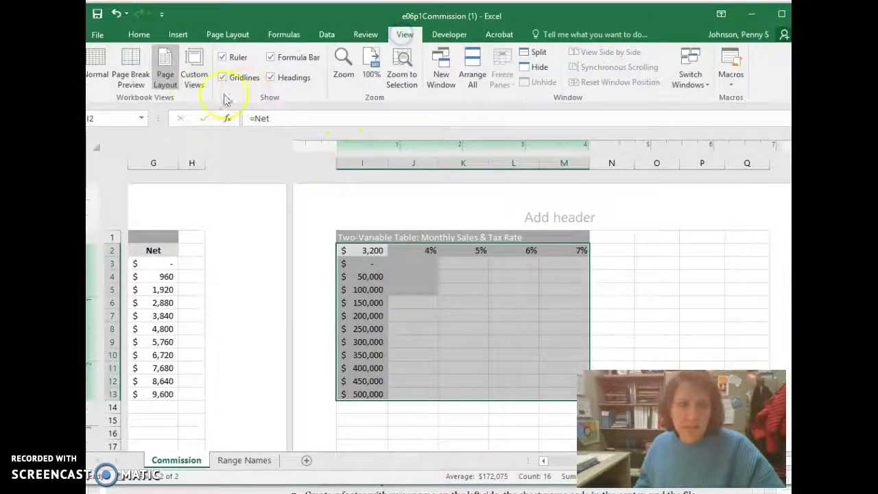
left_click(97, 69)
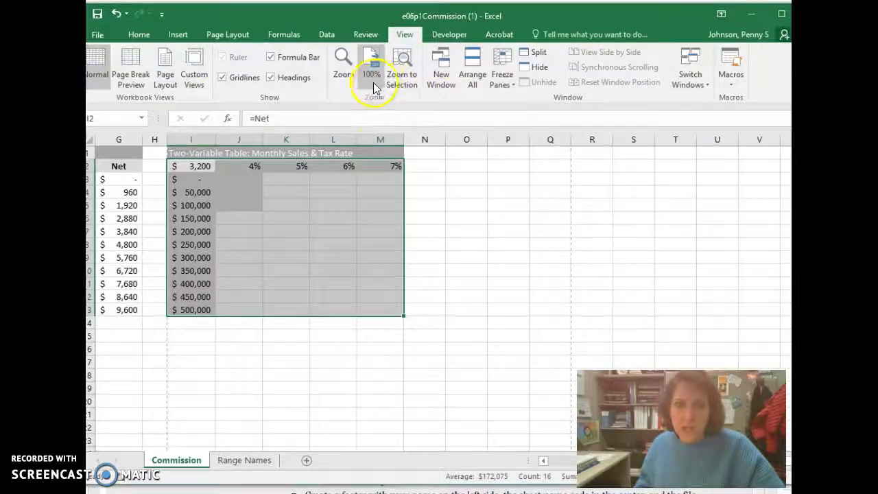
left_click(345, 79)
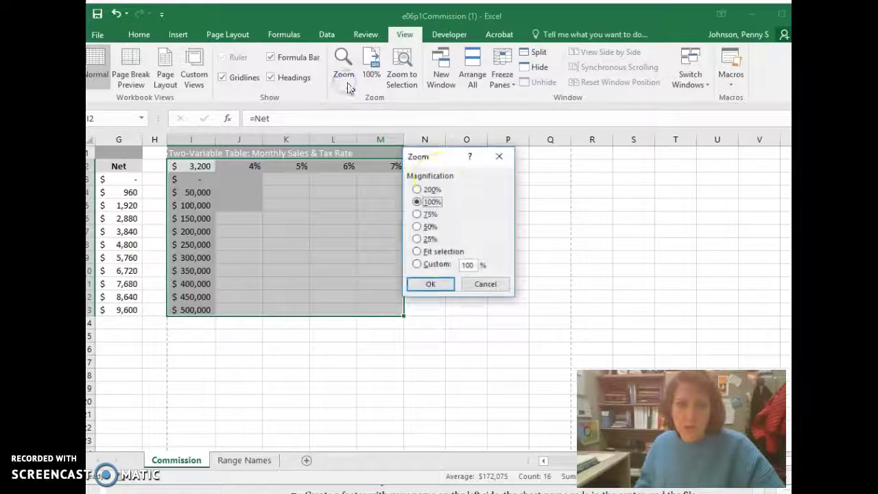
left_click(418, 214)
left_click(430, 284)
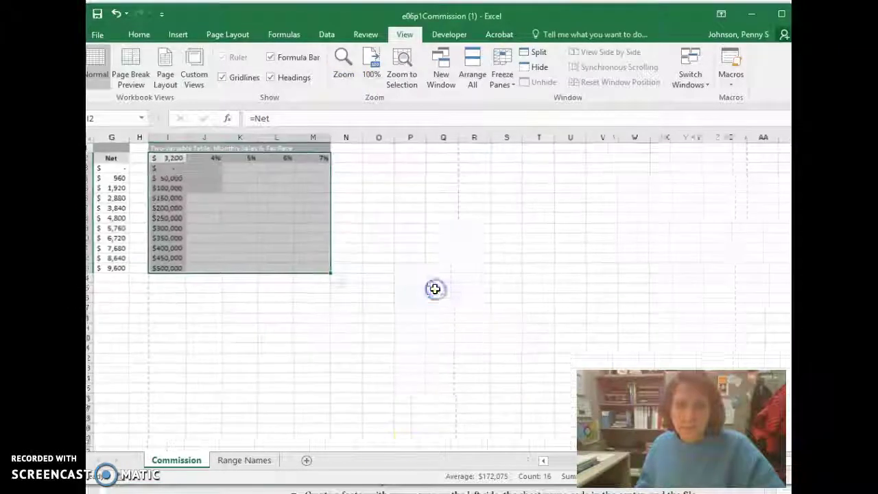
key("Left")
key("Left")
key("Left")
key("Left")
key("Left")
key("Left")
key("Left")
key("Left")
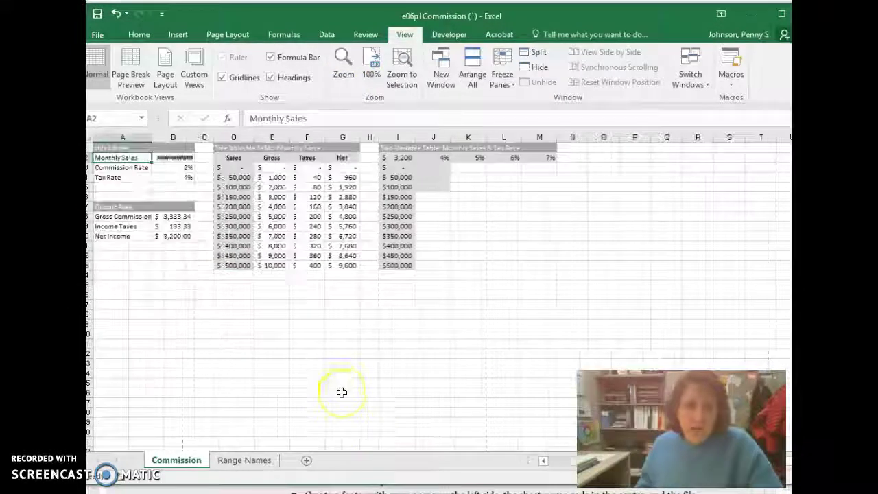
- Create a two-variable data table on I2:M13 with B4 as the row input cell and B2 as the column input cell
left_click_drag(398, 157, 530, 265)
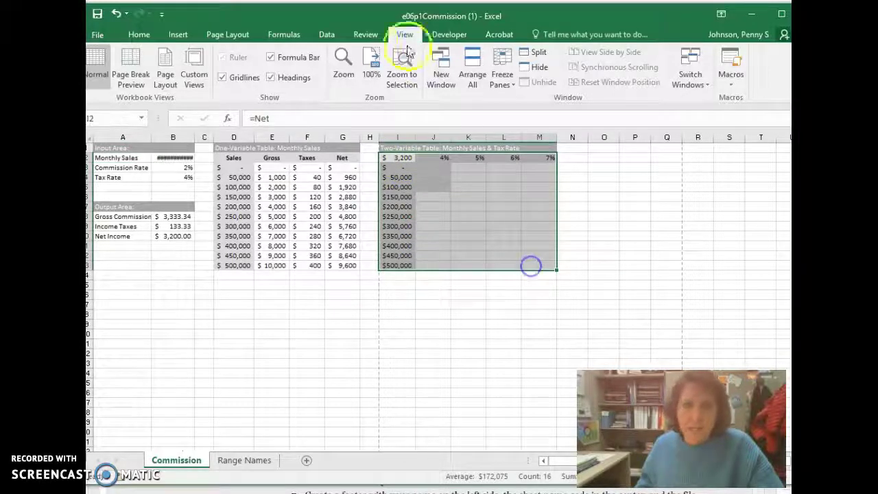
left_click(326, 34)
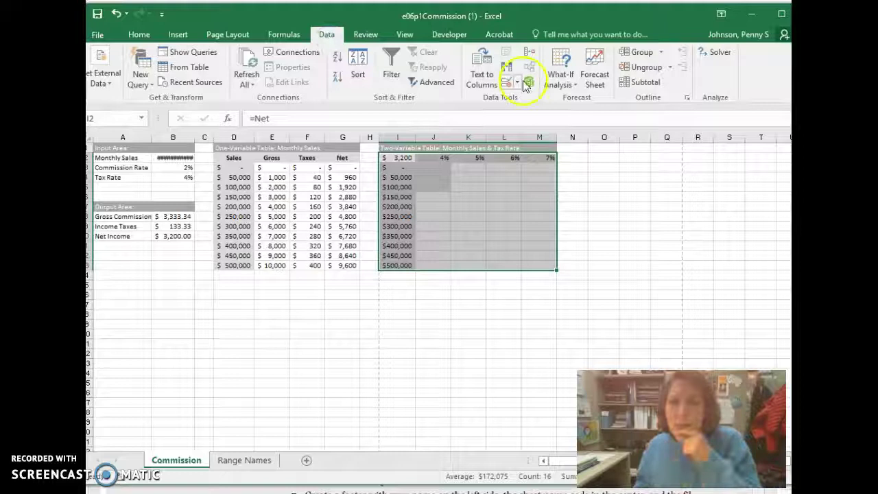
left_click(564, 75)
left_click(570, 130)
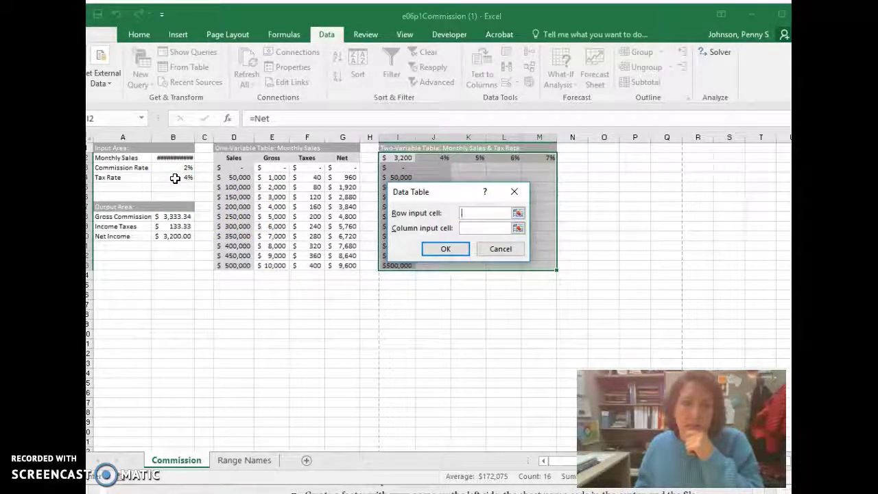
left_click(175, 178)
left_click(485, 229)
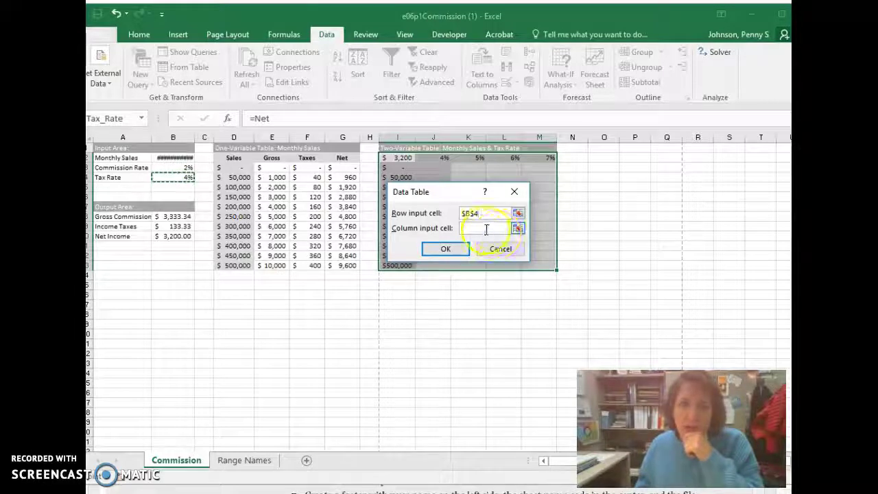
left_click(181, 157)
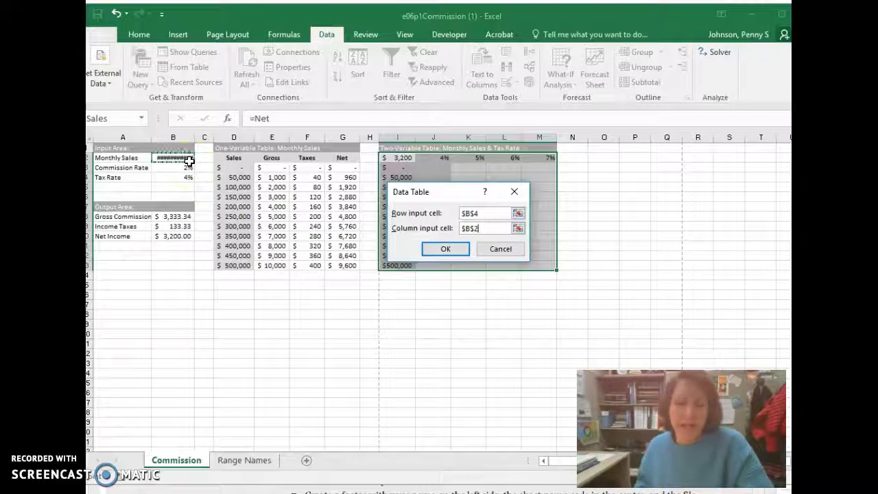
left_click(447, 250)
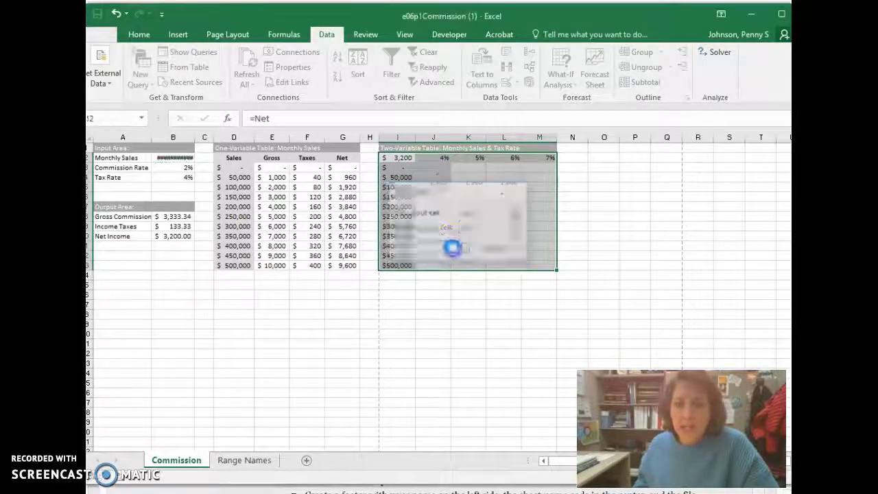
- Inspect the data table formula in cell J13 and autofit the width of column B
left_click(505, 286)
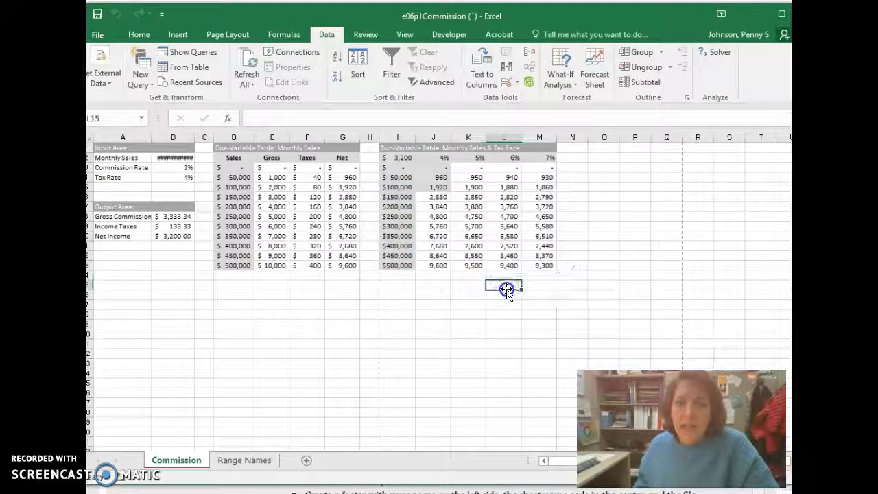
left_click(436, 266)
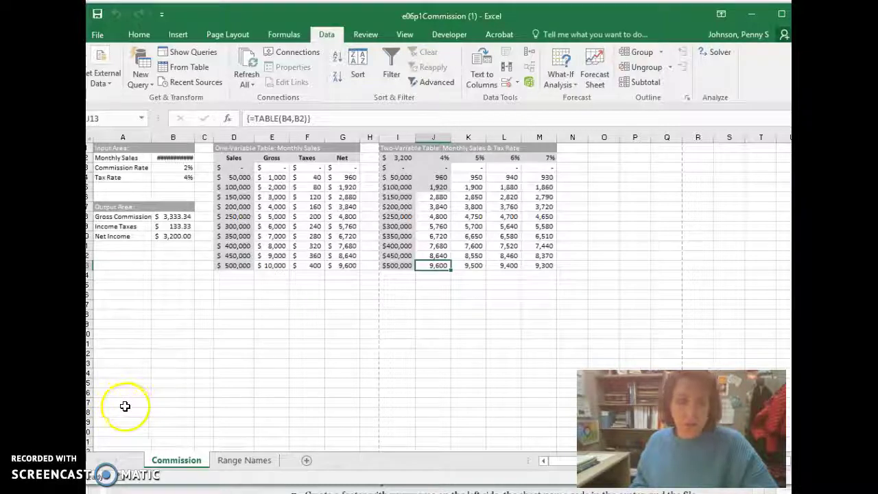
double_click(195, 137)
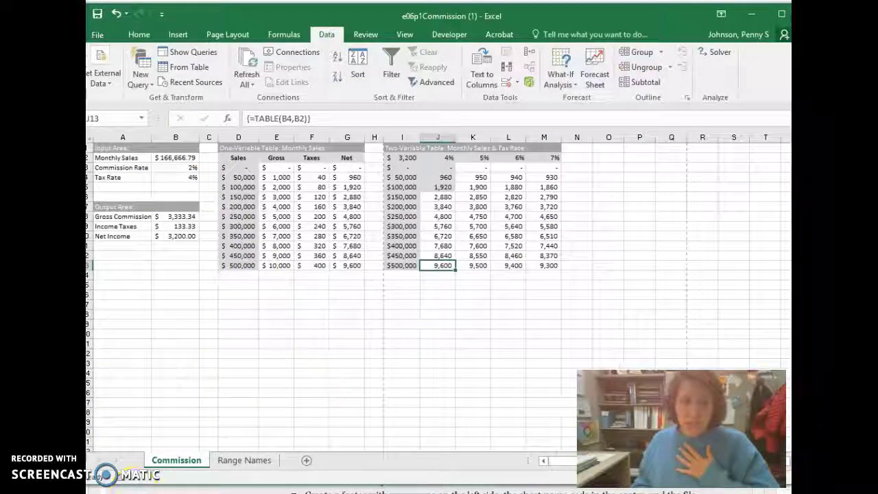